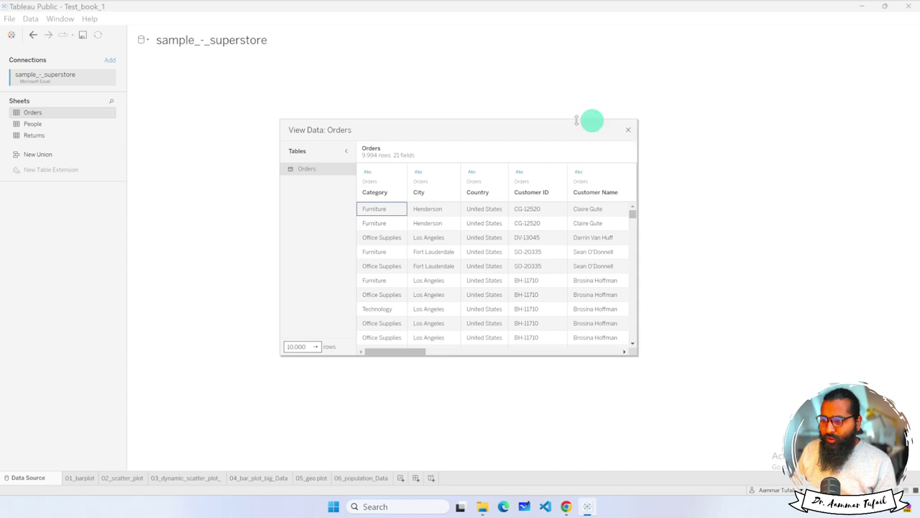
Close the Orders data preview and add the Orders table to the sample_-_superstore data source.
{"action": "left_click", "coordinate": [627, 130]}
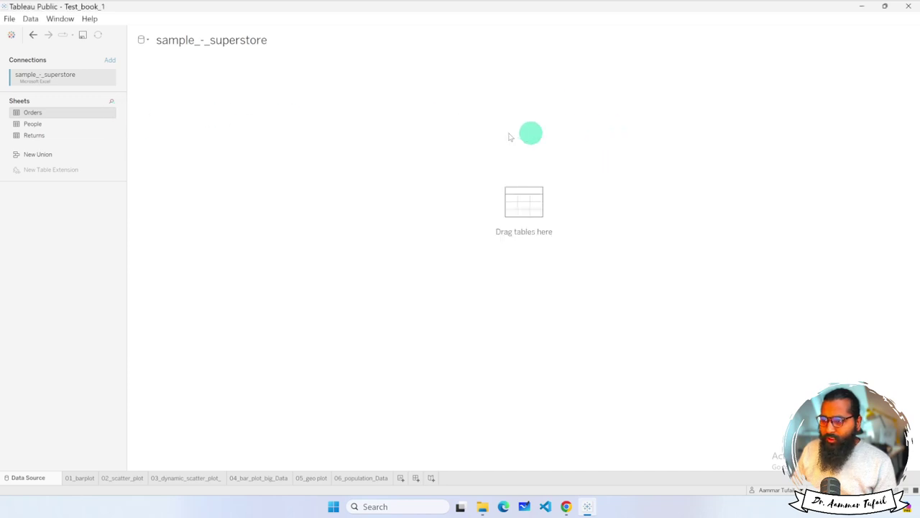
{"action": "left_click_drag", "start_coordinate": [33, 112], "coordinate": [349, 295]}
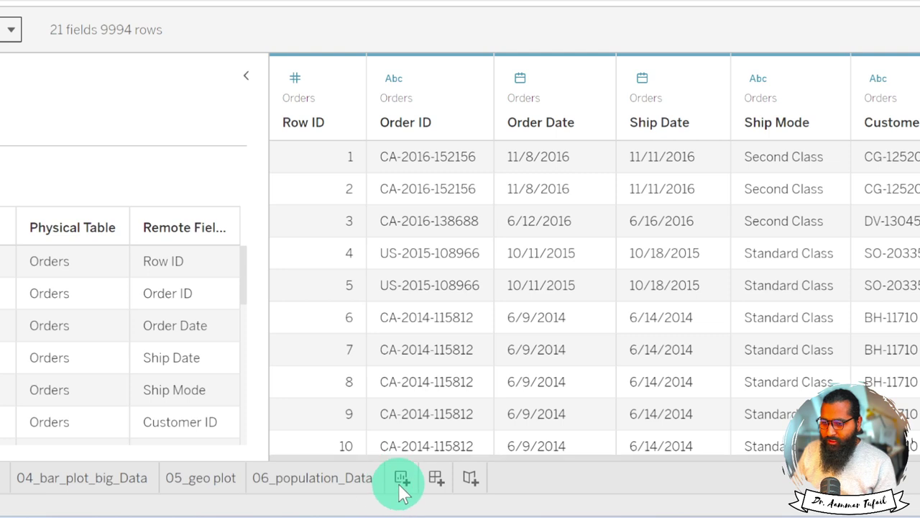
Create a new worksheet and name it 07_area_chart.
{"action": "left_click", "coordinate": [401, 478]}
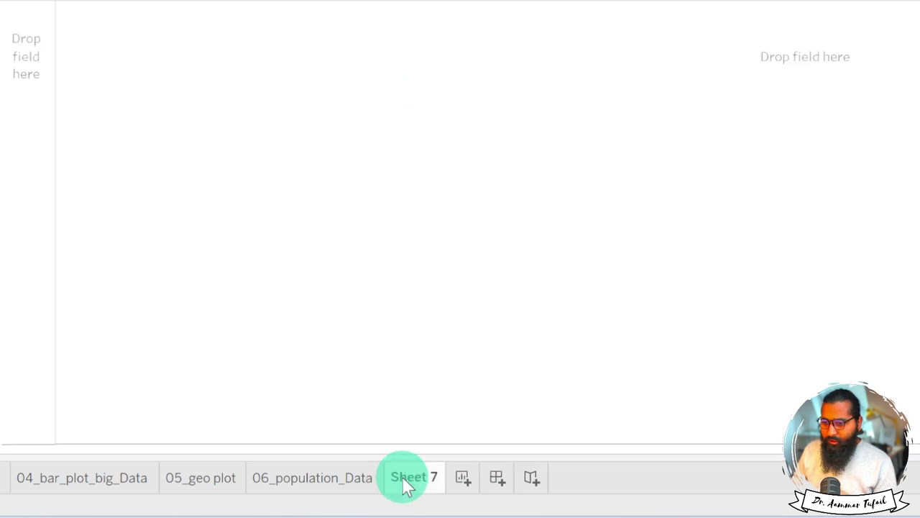
{"action": "double_click", "coordinate": [403, 477]}
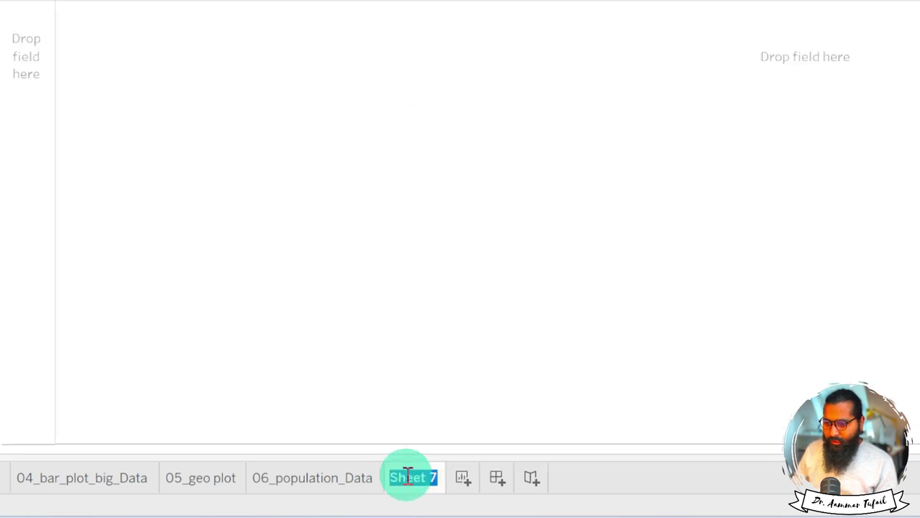
{"action": "type", "text": "07_area_c"}
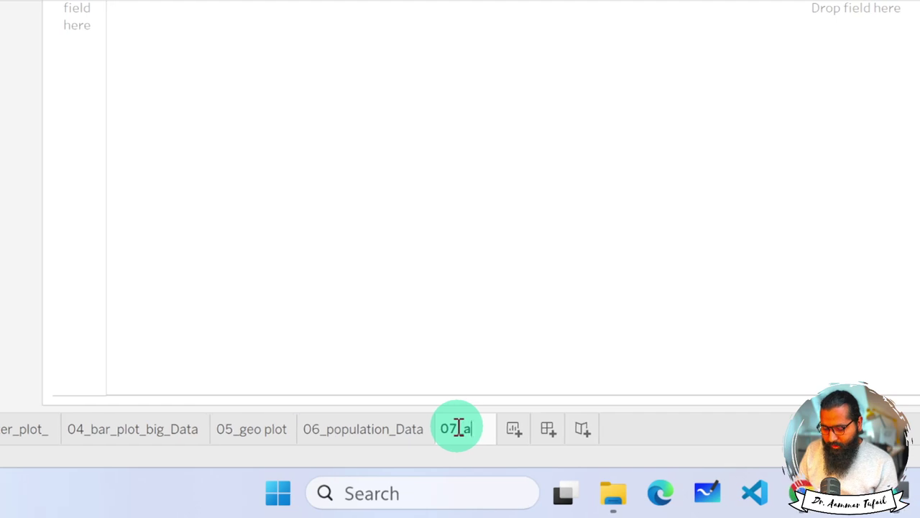
{"action": "type", "text": "hart"}
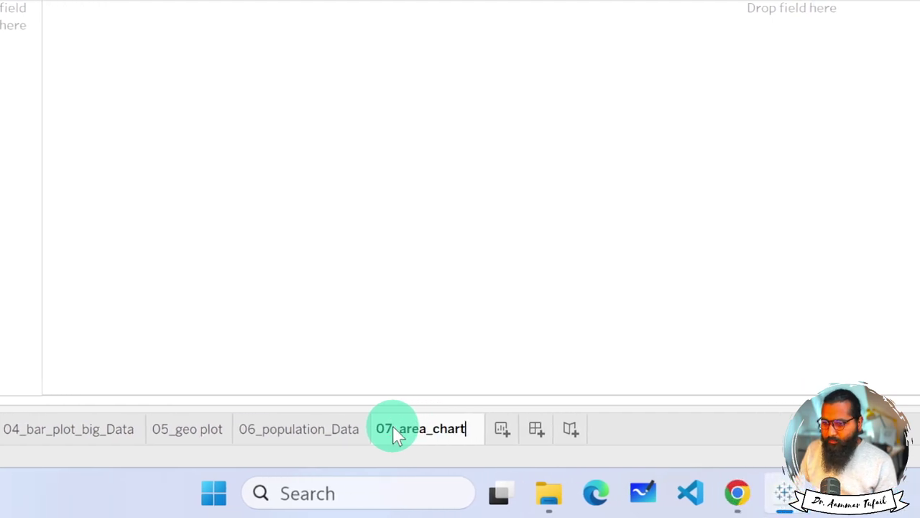
{"action": "key", "text": "Return"}
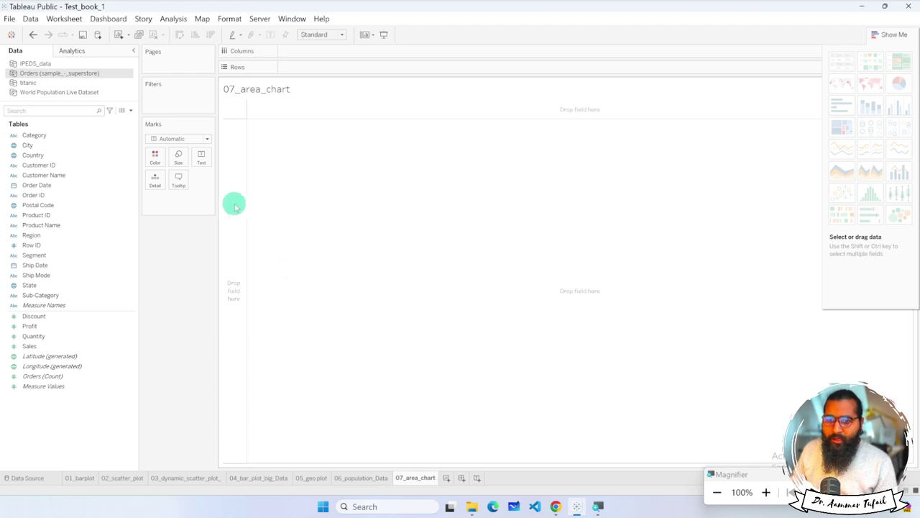
Plot Sales on the rows against Order Date on the columns as a continuous area chart.
{"action": "left_click", "coordinate": [98, 176]}
{"action": "left_click", "coordinate": [63, 186]}
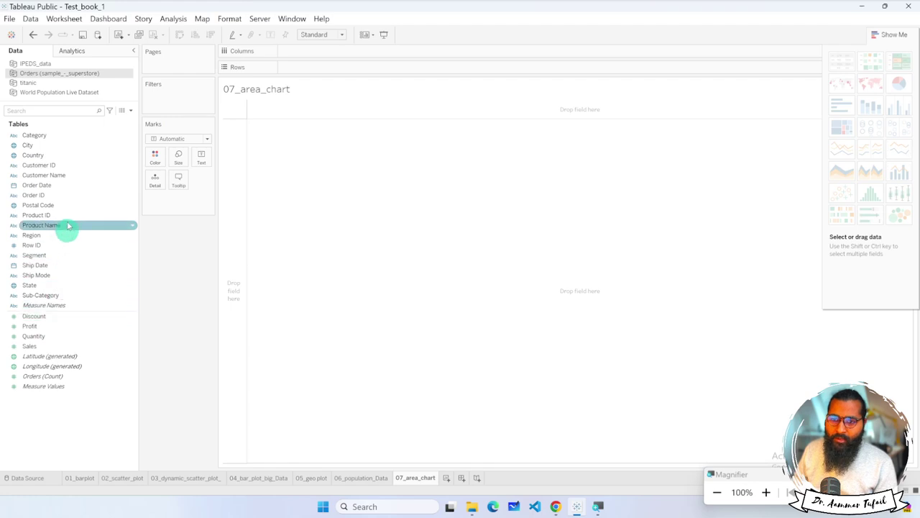
{"action": "left_click", "coordinate": [48, 348]}
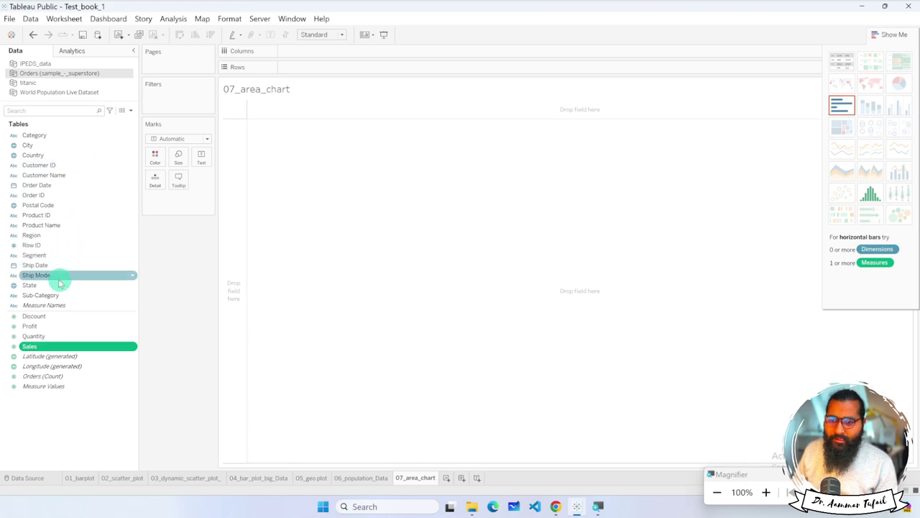
{"action": "left_click_drag", "start_coordinate": [72, 345], "coordinate": [328, 69]}
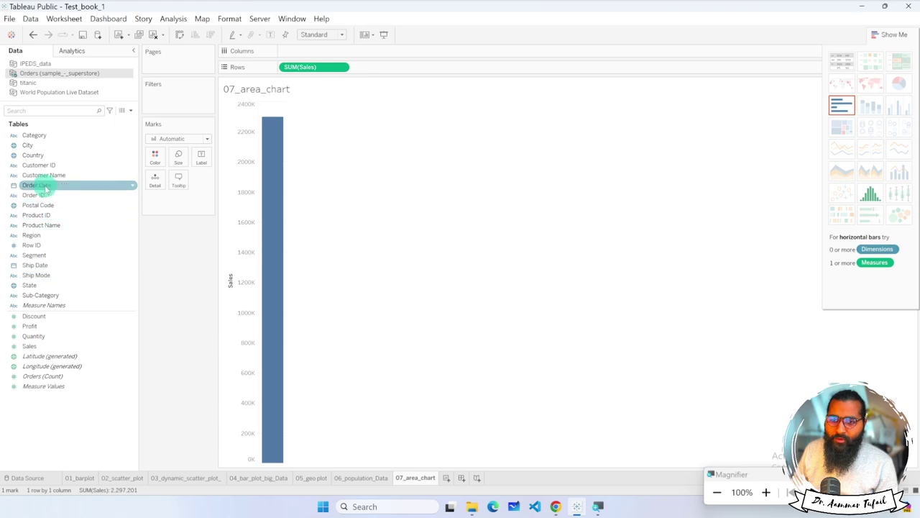
{"action": "left_click_drag", "start_coordinate": [27, 188], "coordinate": [314, 51]}
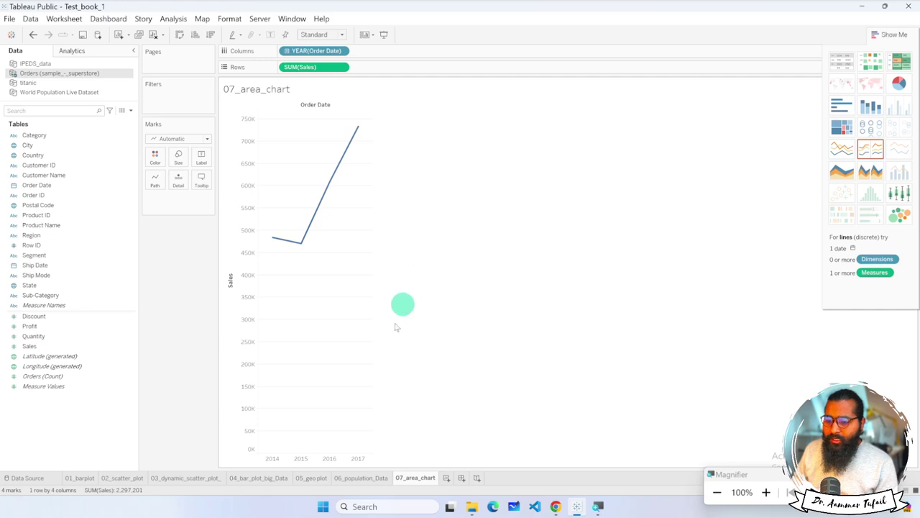
{"action": "left_click", "coordinate": [843, 173]}
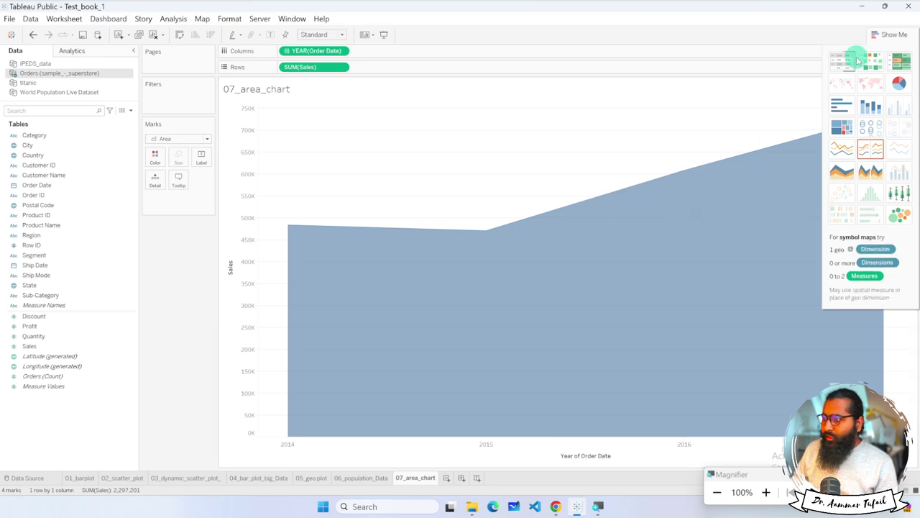
{"action": "left_click", "coordinate": [891, 35]}
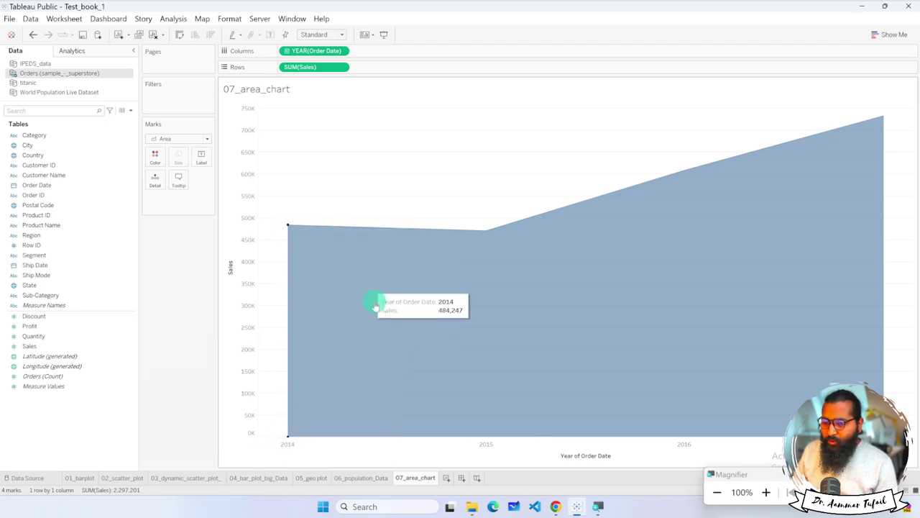
Try the Line and Bar mark types on the sales chart and restore the Area mark type.
{"action": "left_click", "coordinate": [183, 138]}
{"action": "left_click", "coordinate": [169, 169]}
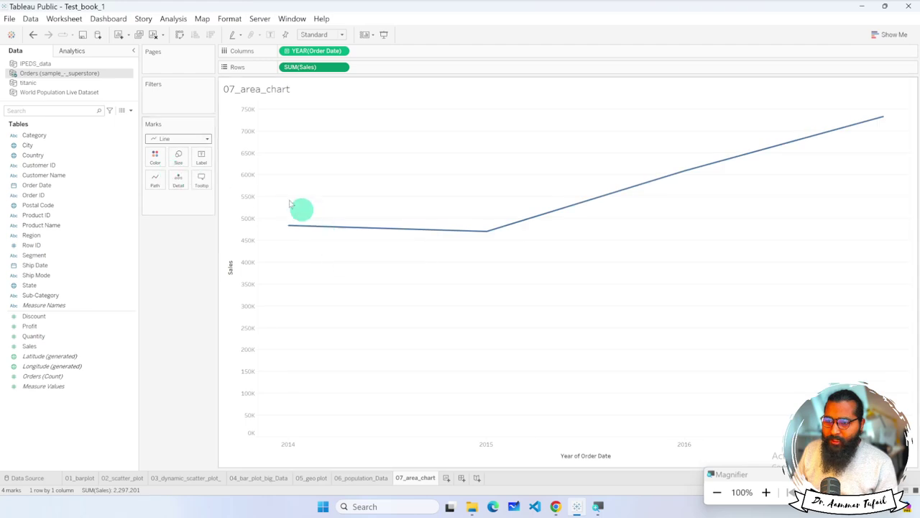
{"action": "left_click", "coordinate": [195, 138]}
{"action": "left_click", "coordinate": [176, 159]}
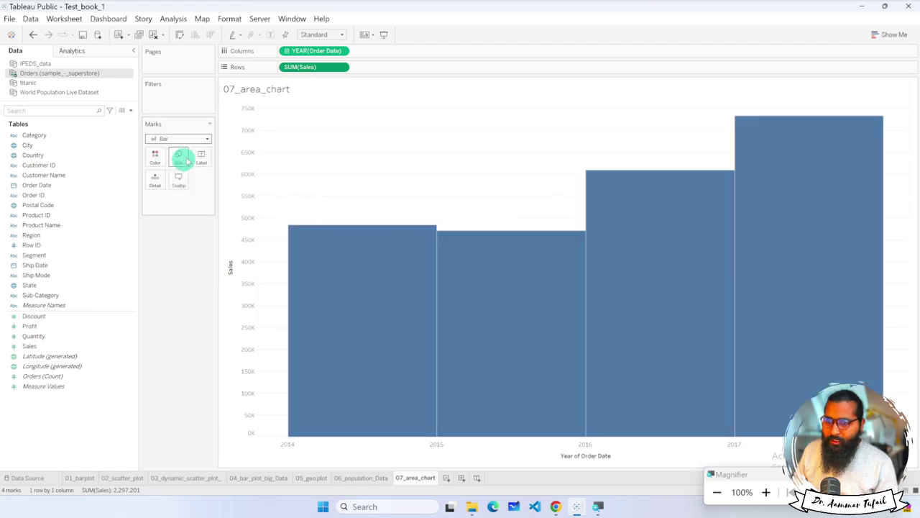
{"action": "left_click", "coordinate": [200, 138]}
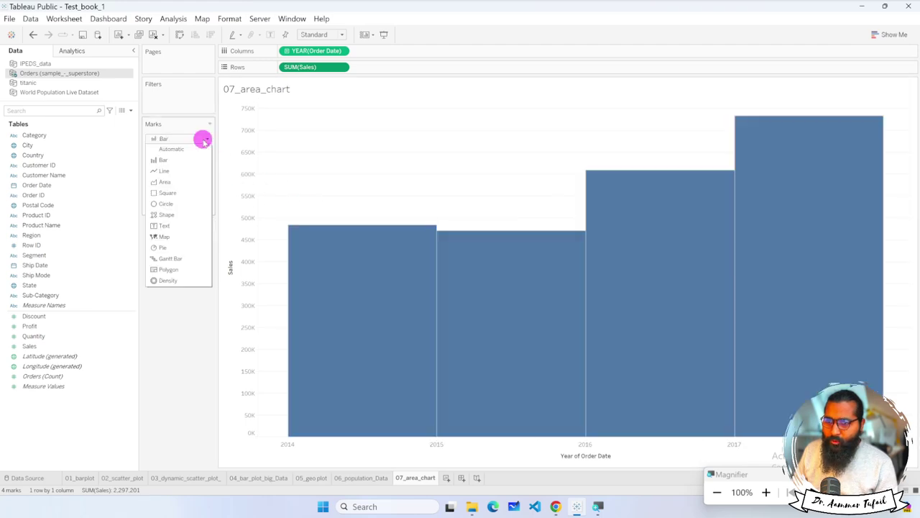
{"action": "left_click", "coordinate": [182, 183]}
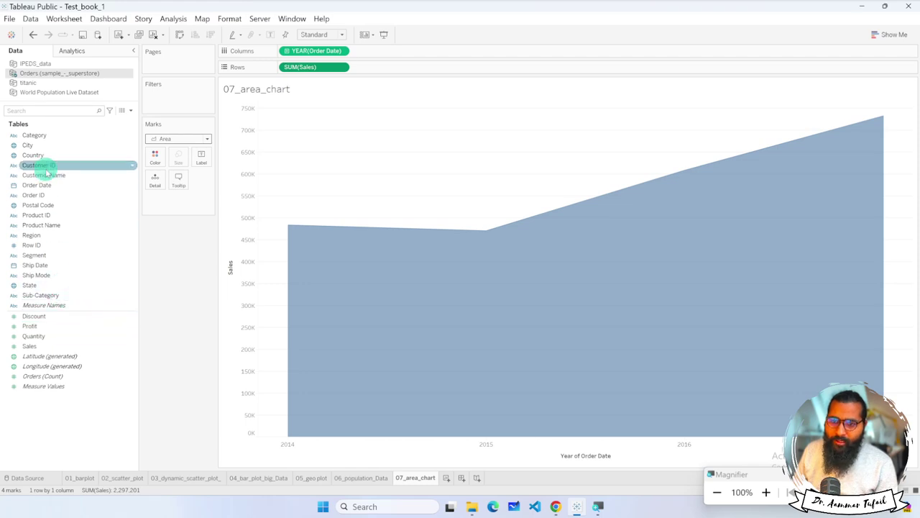
Try splitting the area chart into rows by Country and remove the Country field again.
{"action": "left_click_drag", "start_coordinate": [42, 159], "coordinate": [378, 69]}
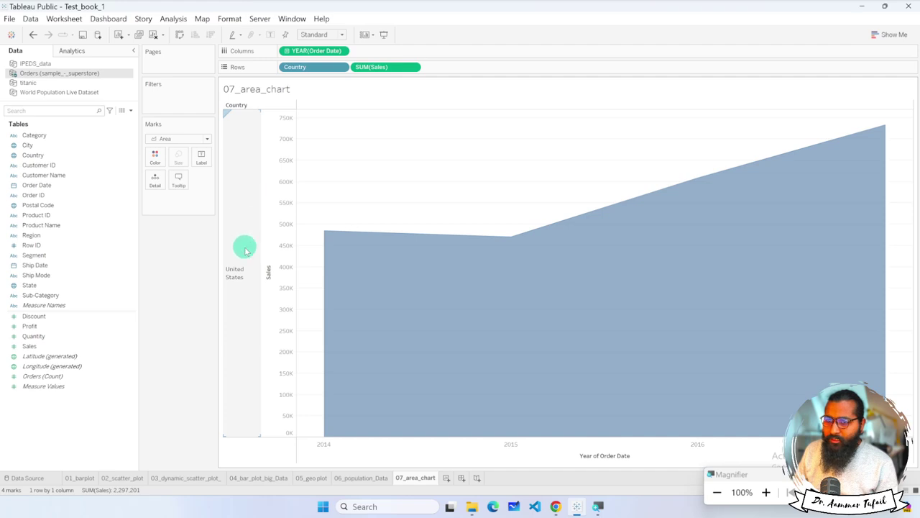
{"action": "left_click", "coordinate": [333, 118]}
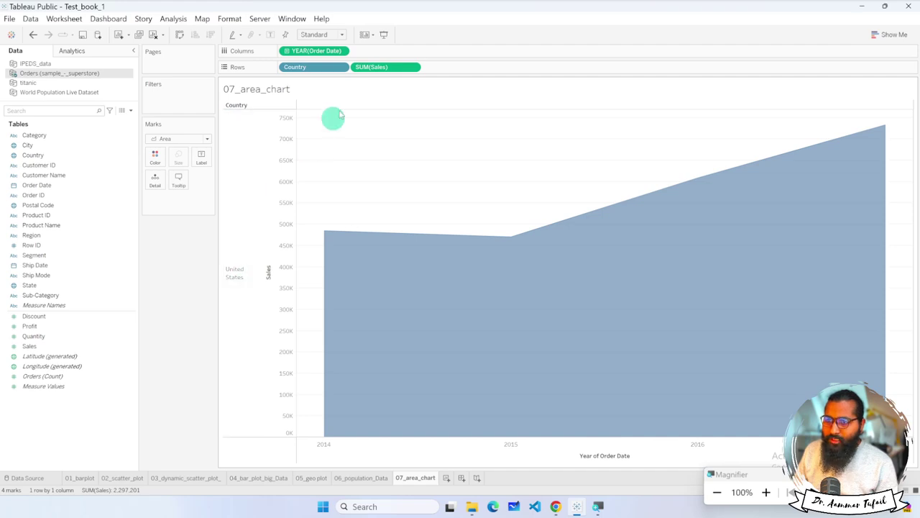
{"action": "left_click", "coordinate": [341, 67]}
{"action": "left_click", "coordinate": [297, 69]}
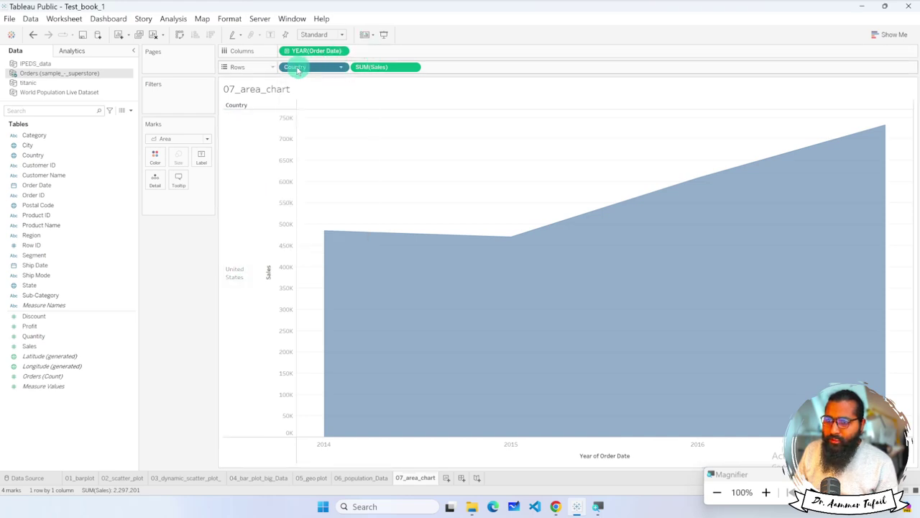
{"action": "left_click_drag", "start_coordinate": [297, 69], "coordinate": [180, 275]}
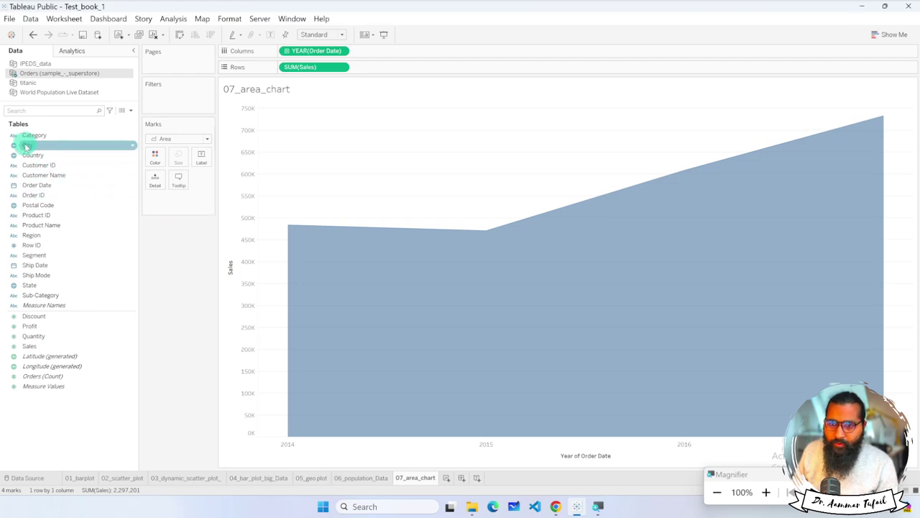
Split the area chart into rows by City and show a filter for the City field.
{"action": "left_click_drag", "start_coordinate": [29, 138], "coordinate": [294, 69]}
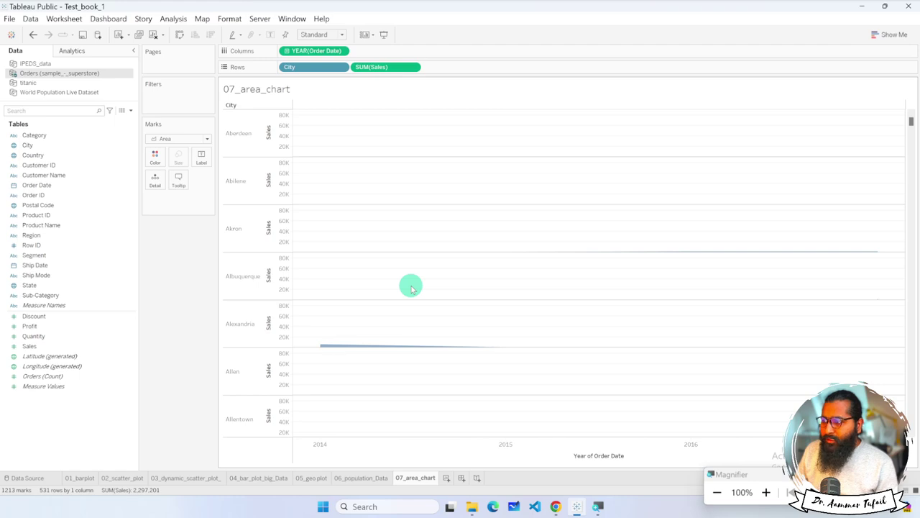
{"action": "scroll", "coordinate": [411, 288], "scroll_direction": "down", "scroll_amount": 15}
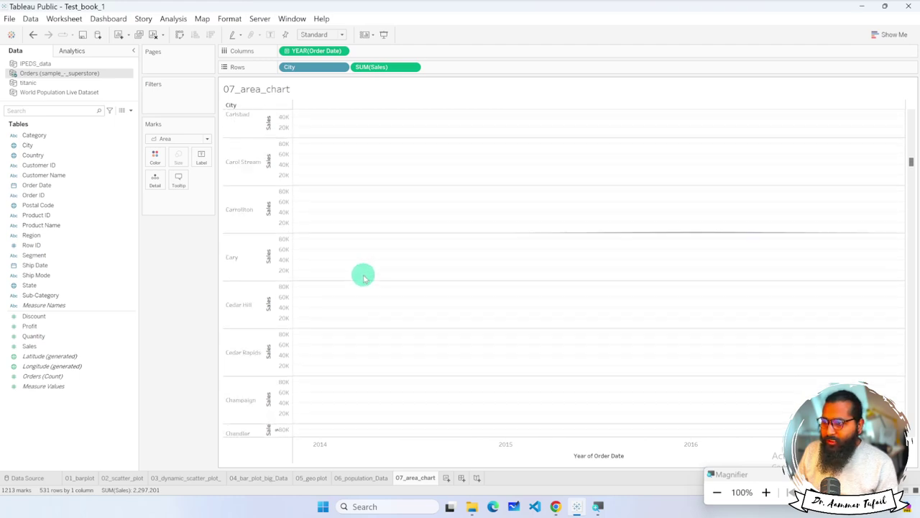
{"action": "scroll", "coordinate": [363, 277], "scroll_direction": "up", "scroll_amount": 15}
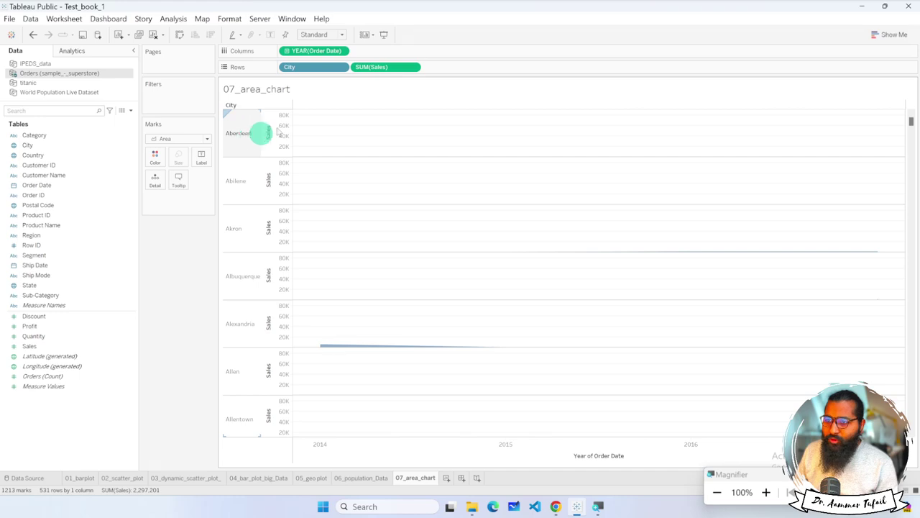
{"action": "left_click", "coordinate": [343, 69]}
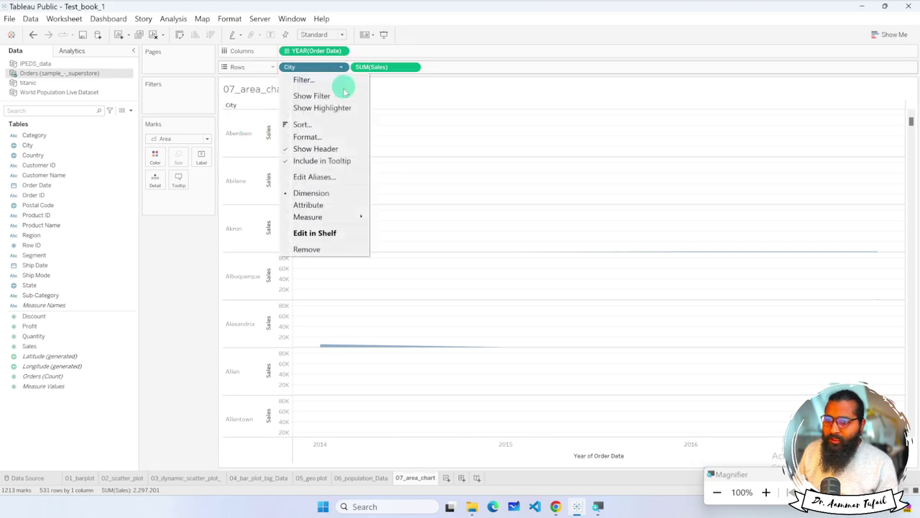
{"action": "left_click", "coordinate": [341, 97]}
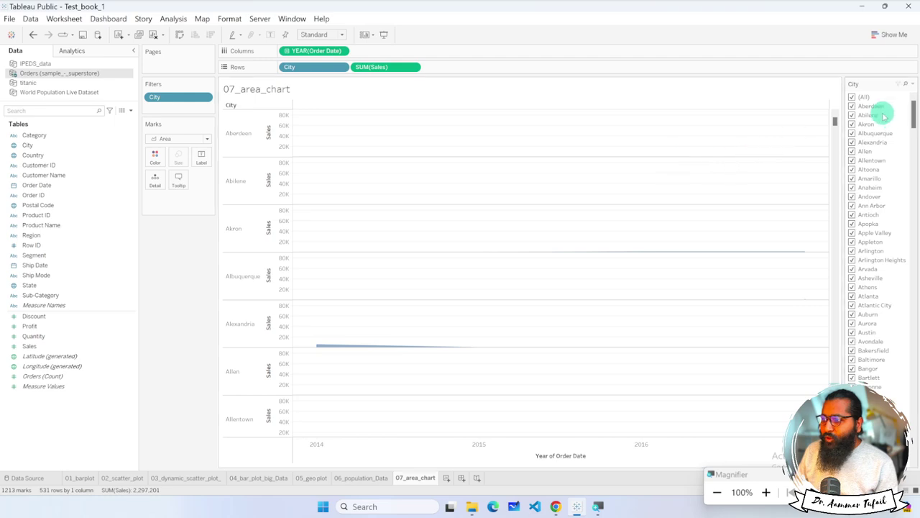
Try filtering the chart to Aberdeen, Akron, Albuquerque and Alexandria, and reselect all cities.
{"action": "left_click", "coordinate": [853, 97]}
{"action": "left_click", "coordinate": [852, 106]}
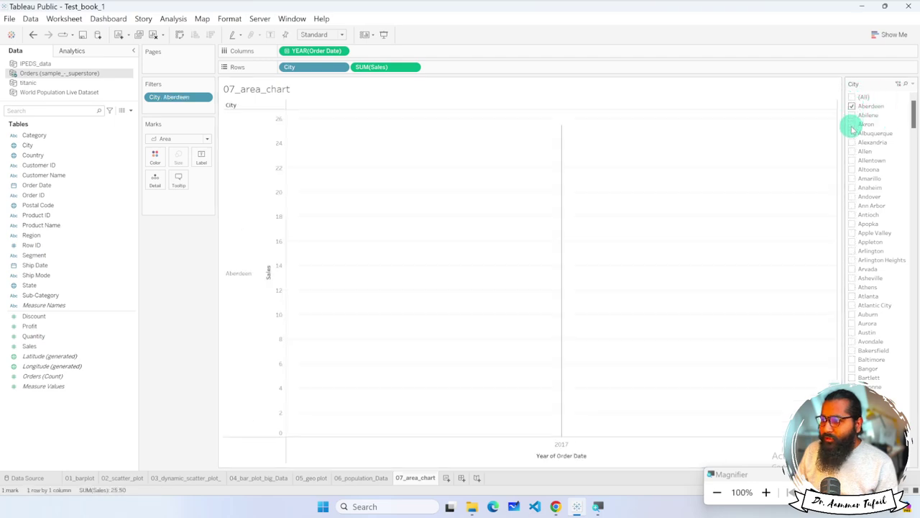
{"action": "left_click", "coordinate": [852, 124]}
{"action": "left_click", "coordinate": [853, 133]}
{"action": "left_click", "coordinate": [852, 143]}
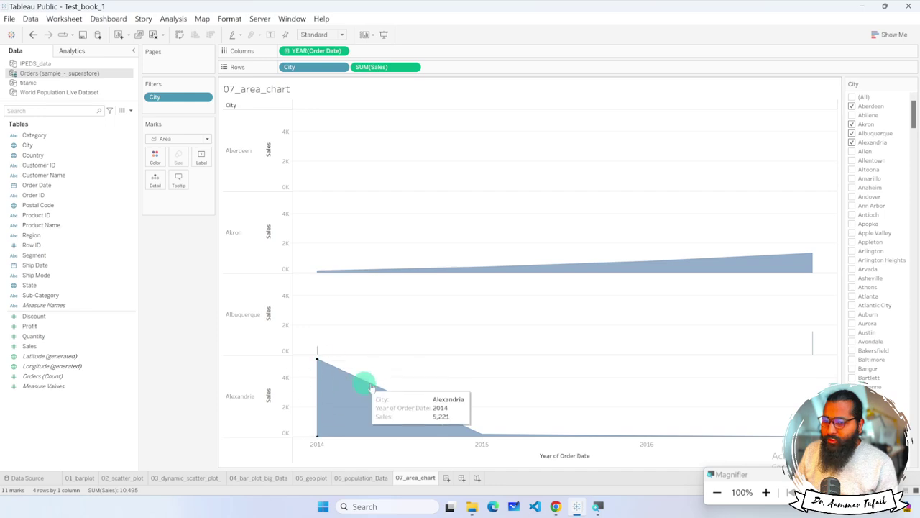
{"action": "left_click", "coordinate": [852, 97]}
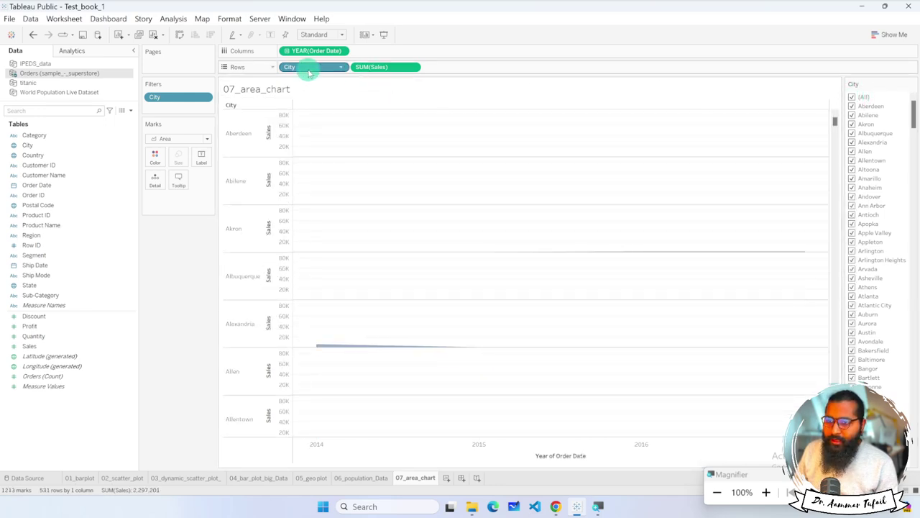
Move the City field from the rows to Color so each city gets its own coloured area.
{"action": "left_click_drag", "start_coordinate": [308, 68], "coordinate": [163, 165]}
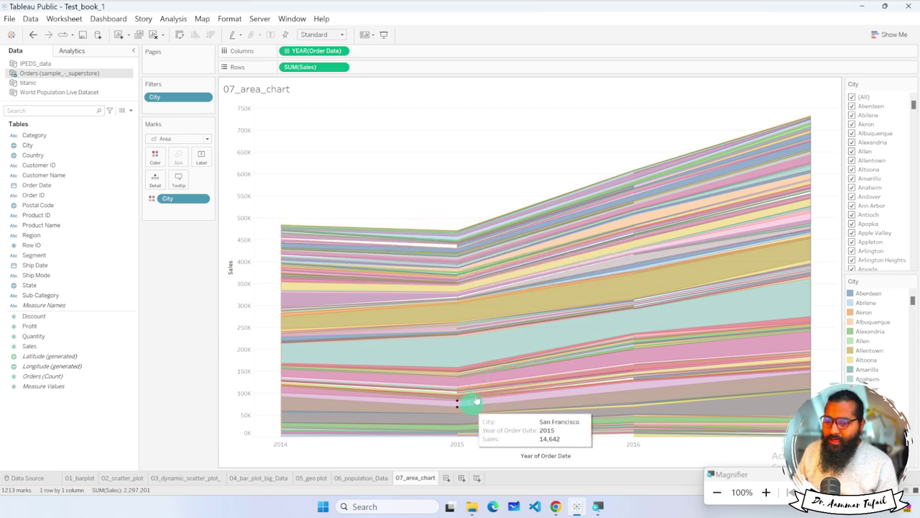
Add Product Name to the chart's tooltip and check the tooltip on one of the city areas.
{"action": "left_click", "coordinate": [85, 185]}
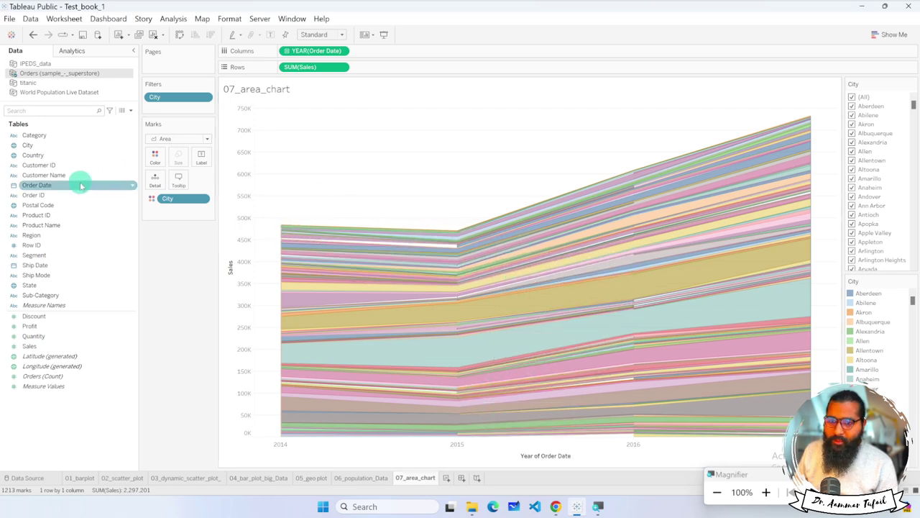
{"action": "left_click", "coordinate": [53, 166]}
{"action": "left_click", "coordinate": [79, 175]}
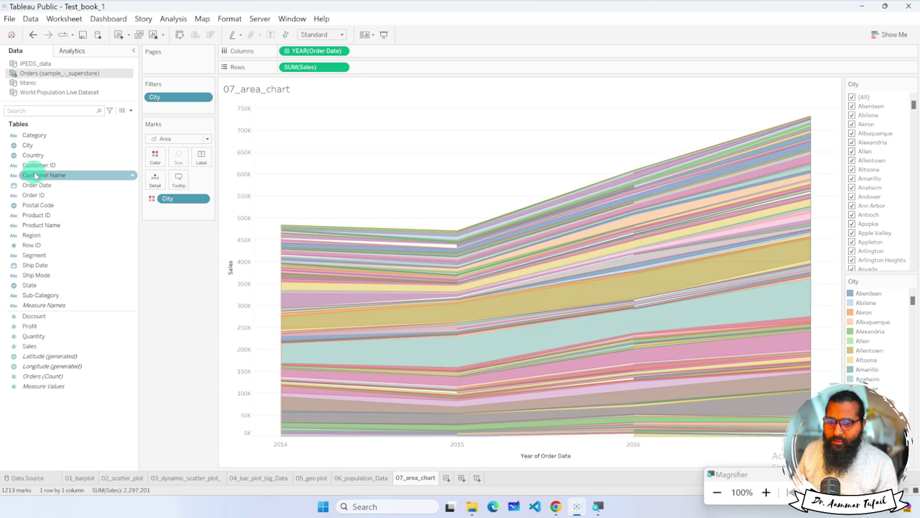
{"action": "left_click", "coordinate": [40, 195]}
{"action": "left_click", "coordinate": [45, 226]}
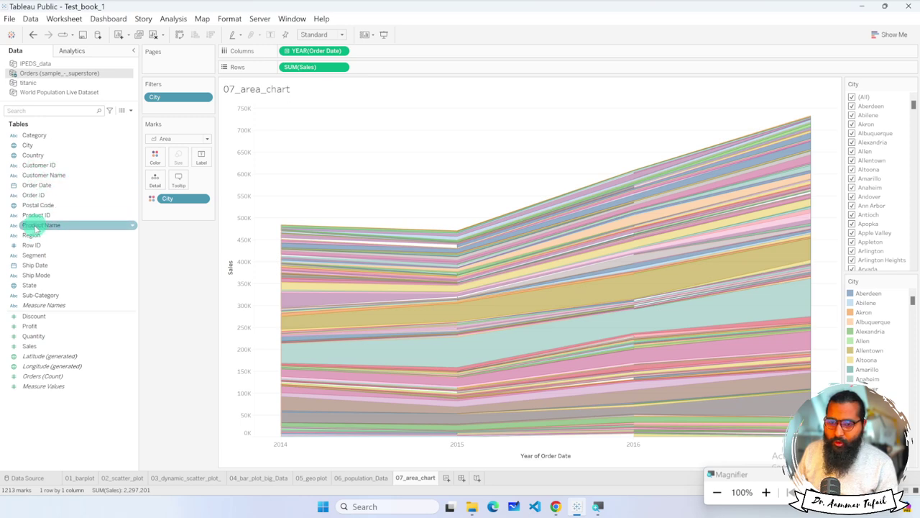
{"action": "left_click_drag", "start_coordinate": [27, 228], "coordinate": [184, 185]}
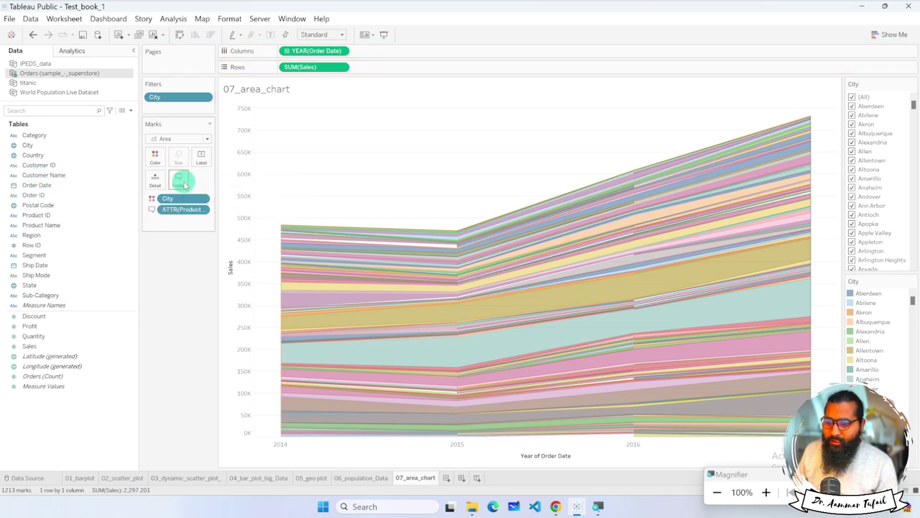
{"action": "mouse_move", "coordinate": [454, 240]}
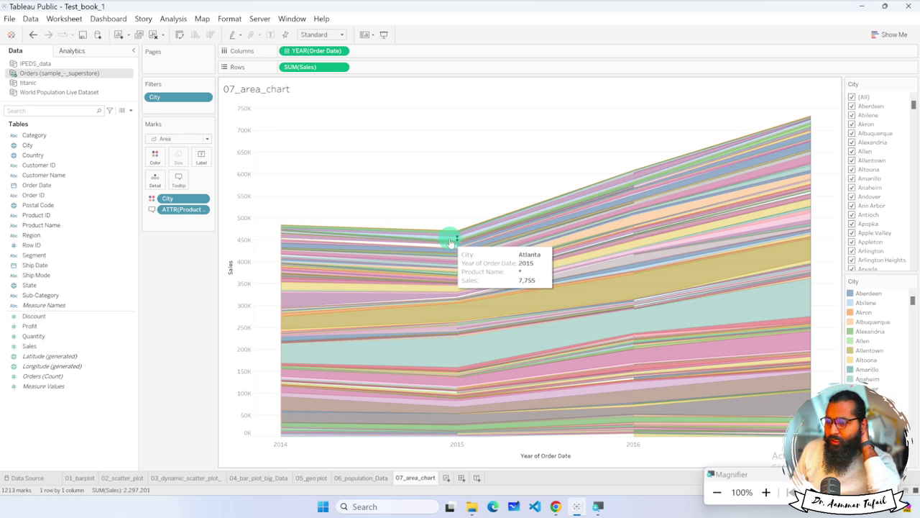
Remove the City field from Color so the chart shows a single area for total sales.
{"action": "mouse_move", "coordinate": [289, 235]}
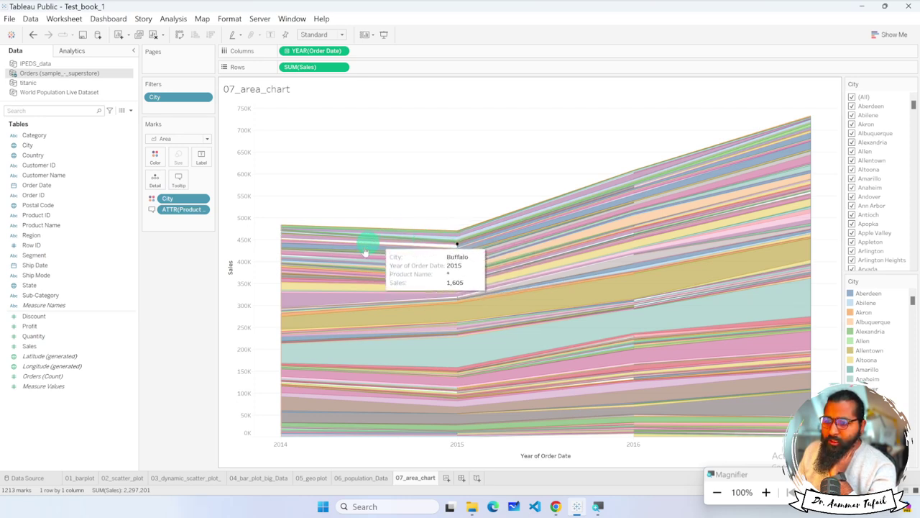
{"action": "mouse_move", "coordinate": [608, 263]}
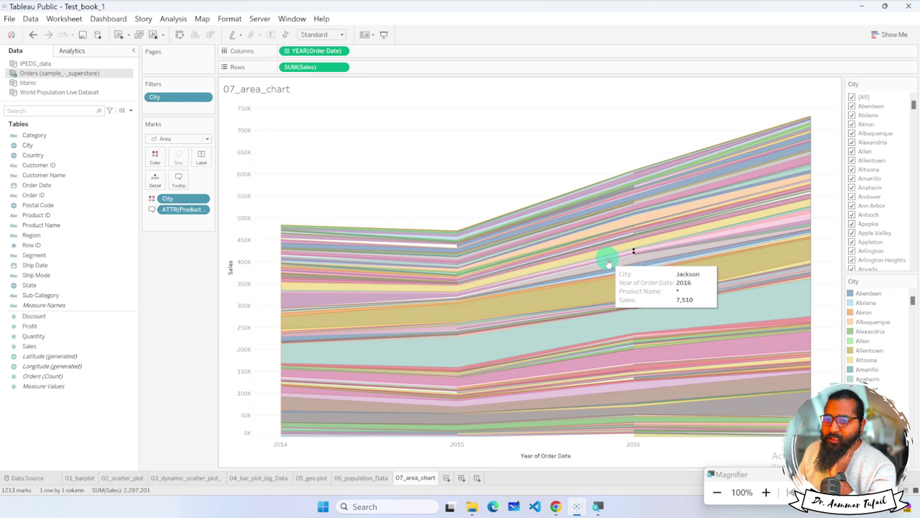
{"action": "left_click", "coordinate": [205, 198]}
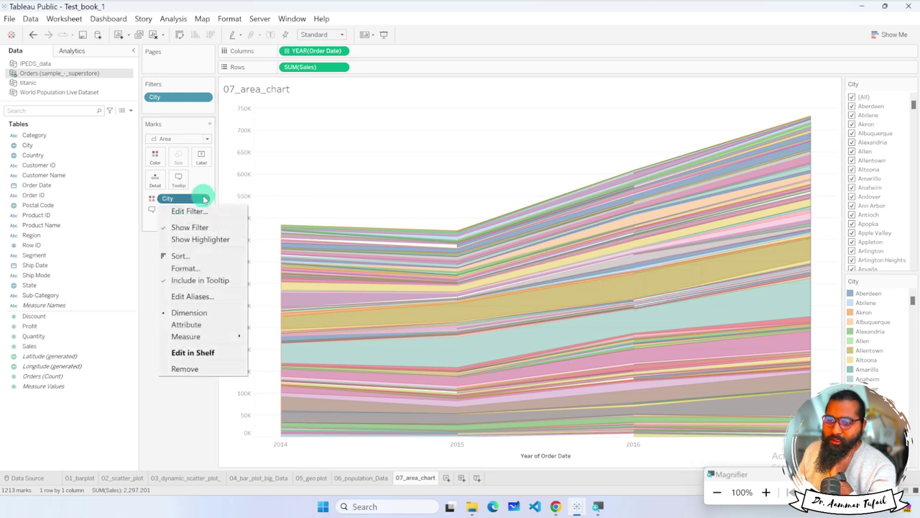
{"action": "left_click", "coordinate": [191, 369]}
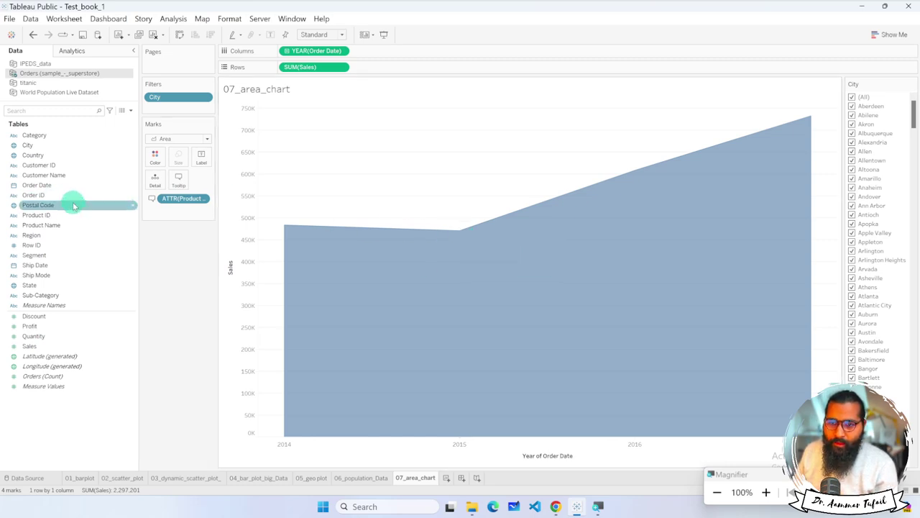
Try colouring the area chart by Country, and remove Country from Color again.
{"action": "left_click", "coordinate": [28, 156]}
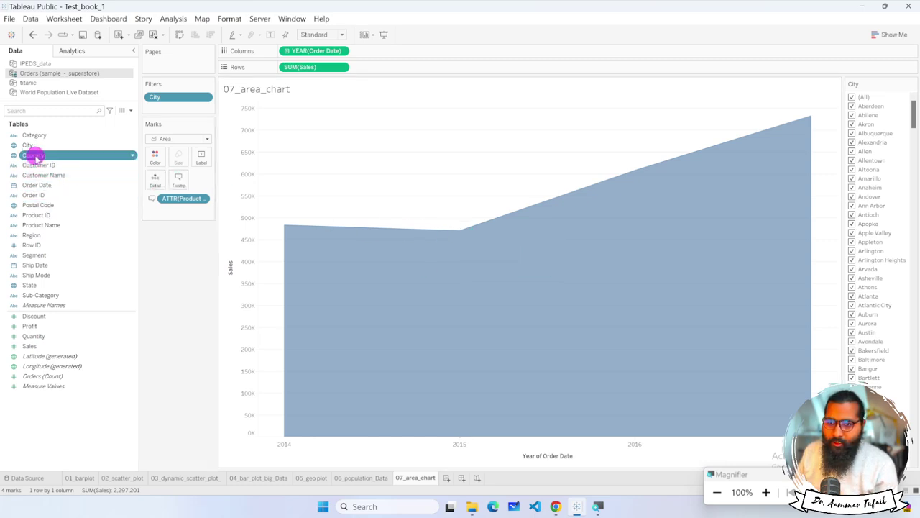
{"action": "left_click_drag", "start_coordinate": [32, 156], "coordinate": [155, 155]}
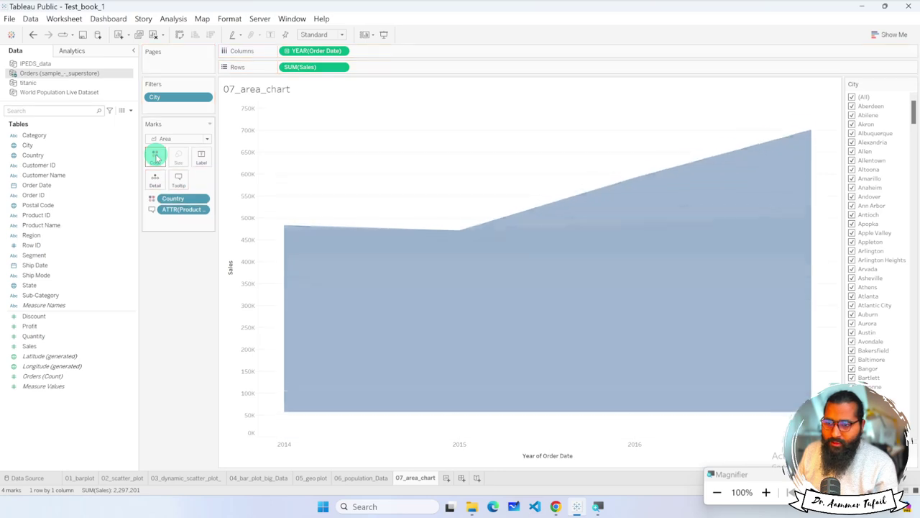
{"action": "right_click", "coordinate": [198, 198]}
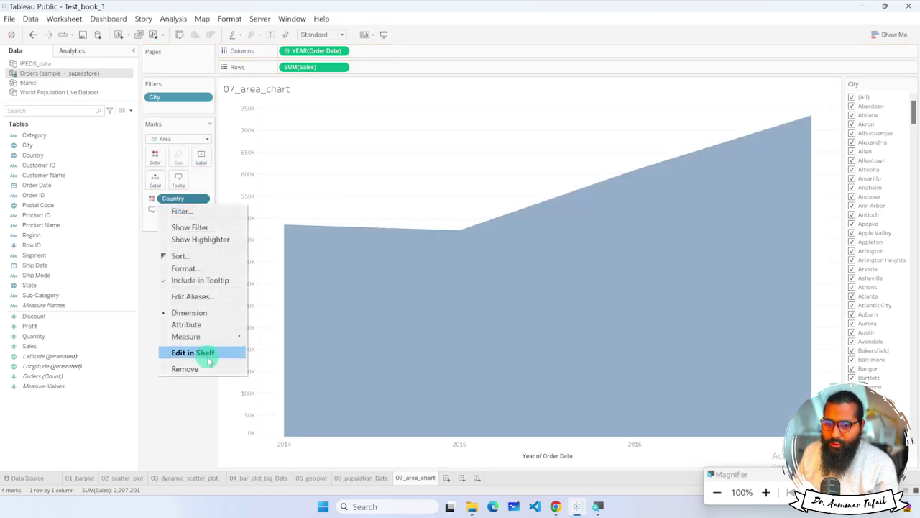
{"action": "left_click", "coordinate": [200, 368]}
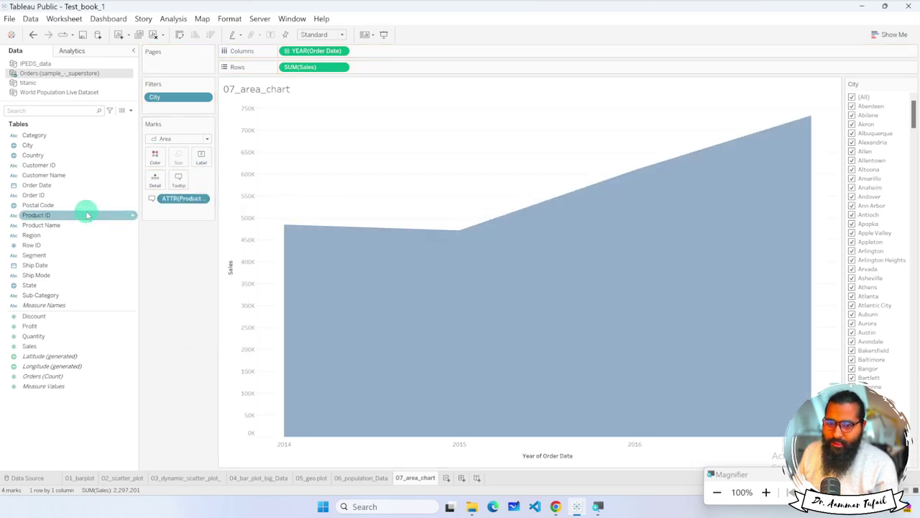
Try adding Product ID to Color with a filter, browse its list of values, and cancel the filter.
{"action": "left_click_drag", "start_coordinate": [28, 218], "coordinate": [155, 155]}
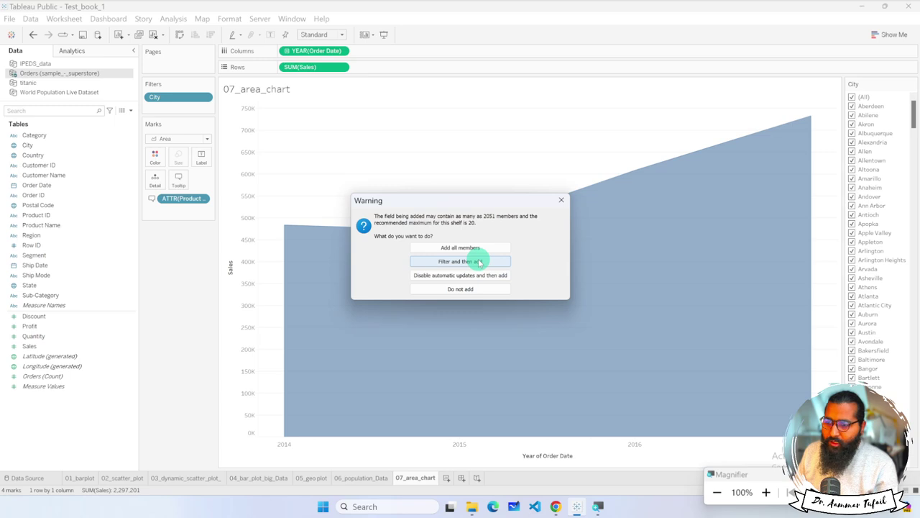
{"action": "left_click", "coordinate": [503, 264]}
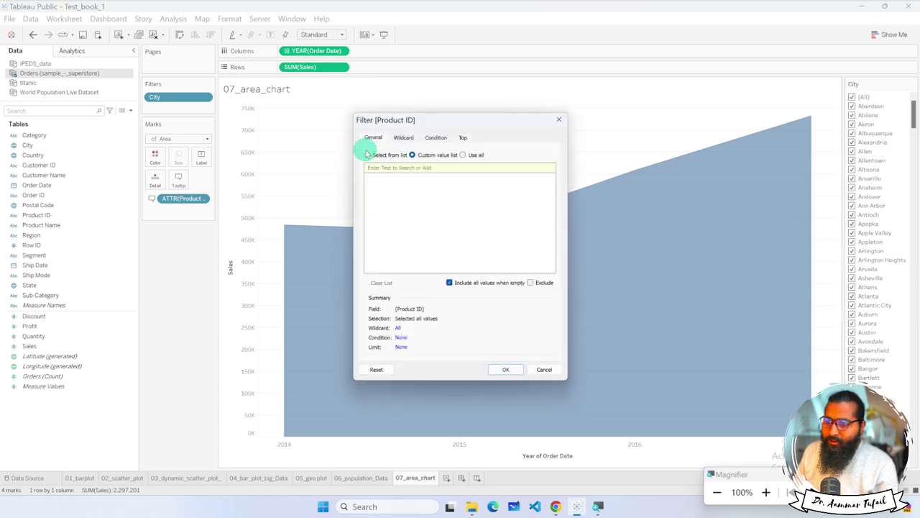
{"action": "left_click", "coordinate": [403, 137]}
{"action": "left_click", "coordinate": [373, 139]}
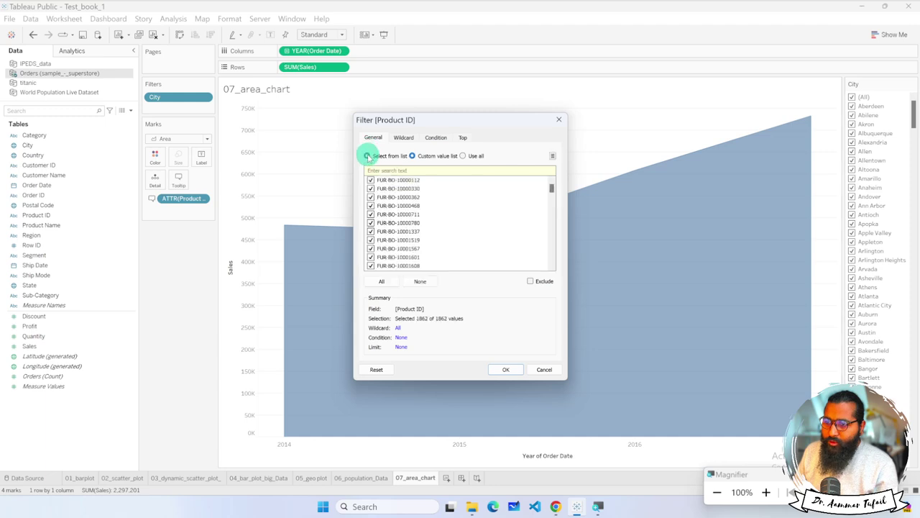
{"action": "scroll", "coordinate": [455, 239], "scroll_direction": "down", "scroll_amount": 15}
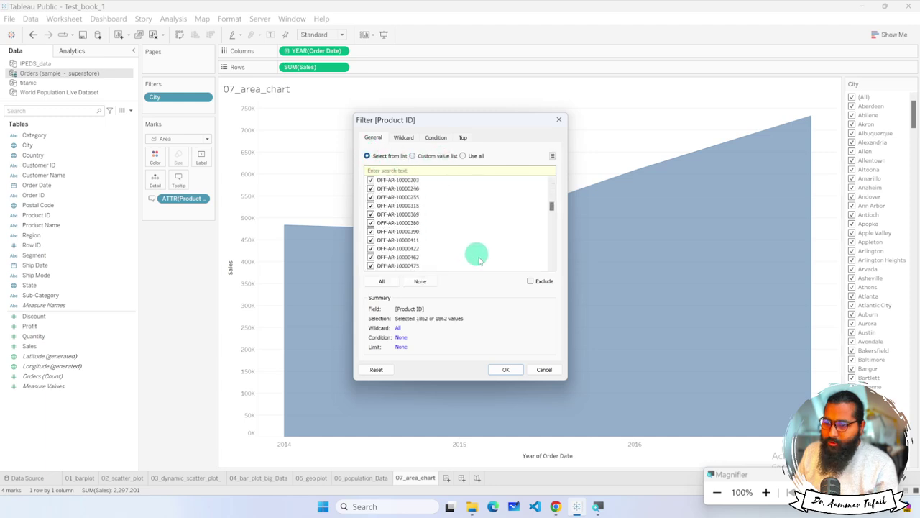
{"action": "scroll", "coordinate": [480, 263], "scroll_direction": "down", "scroll_amount": 15}
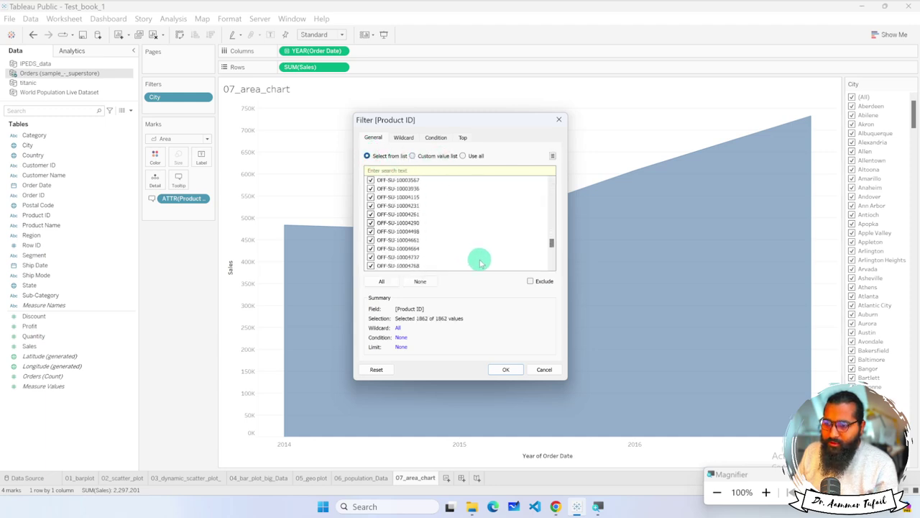
{"action": "left_click", "coordinate": [544, 369]}
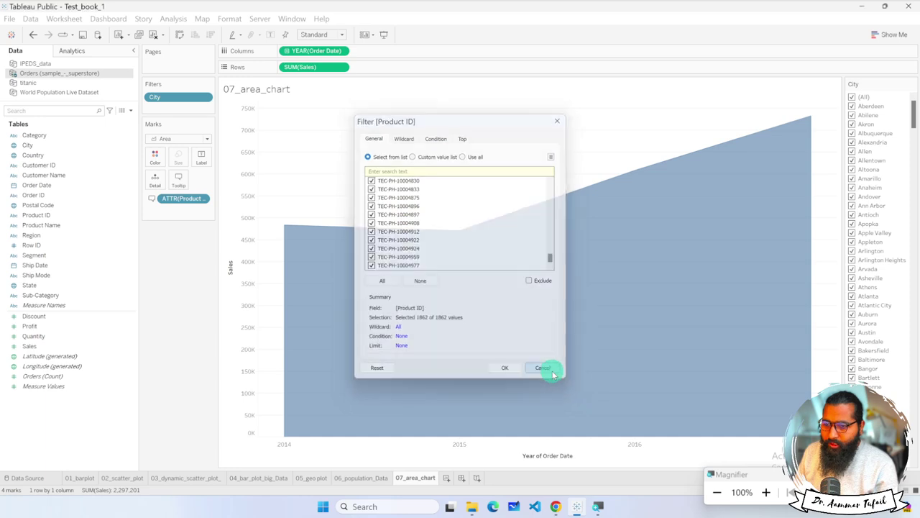
Assign the Category field to Color so each product category gets its own coloured area.
{"action": "left_click_drag", "start_coordinate": [199, 201], "coordinate": [160, 160]}
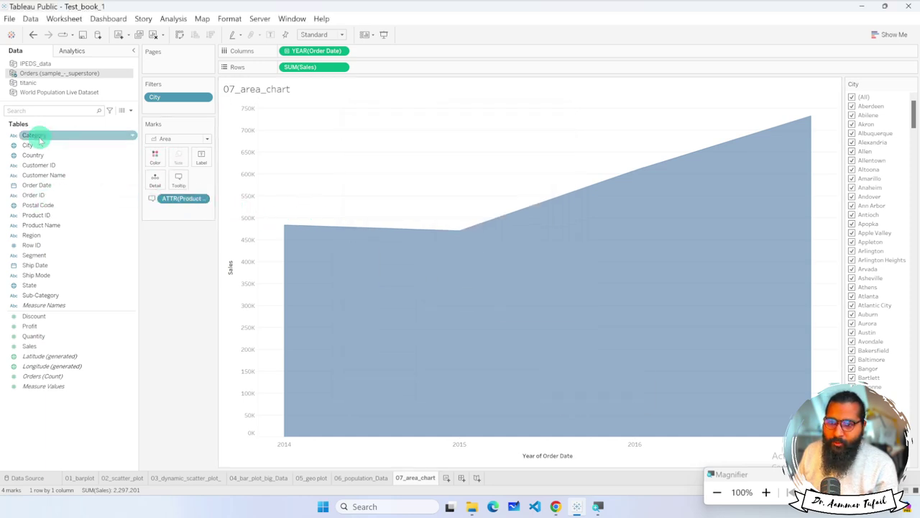
{"action": "left_click_drag", "start_coordinate": [31, 135], "coordinate": [154, 158]}
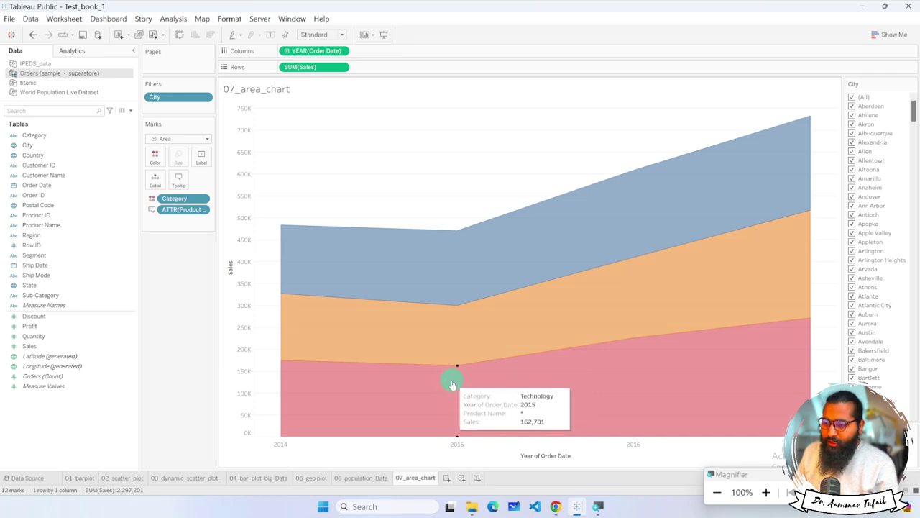
Examine the range, scale and title settings of the Sales axis and the Year of Order Date axis.
{"action": "left_click", "coordinate": [230, 268]}
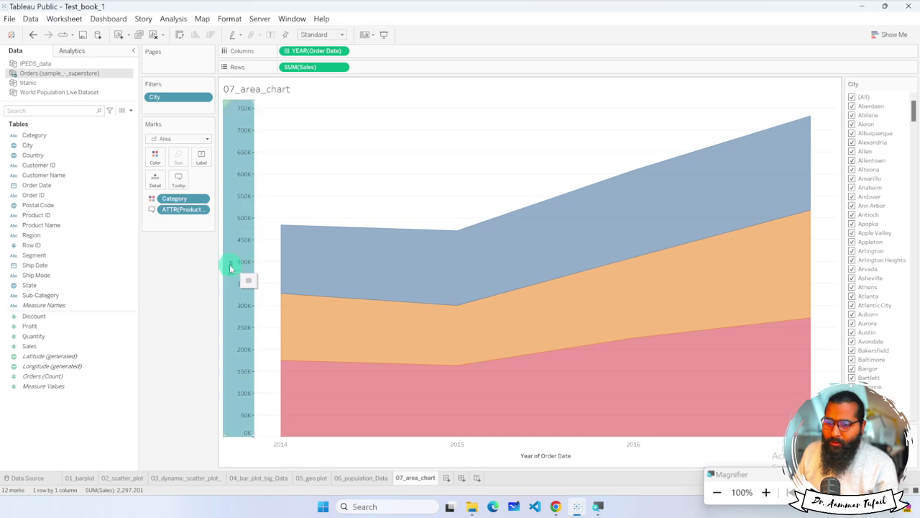
{"action": "double_click", "coordinate": [231, 267]}
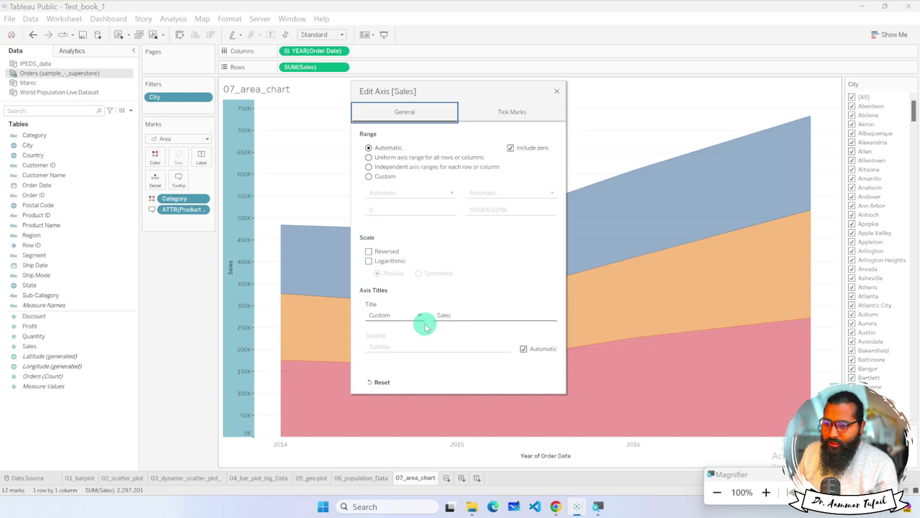
{"action": "left_click", "coordinate": [491, 317]}
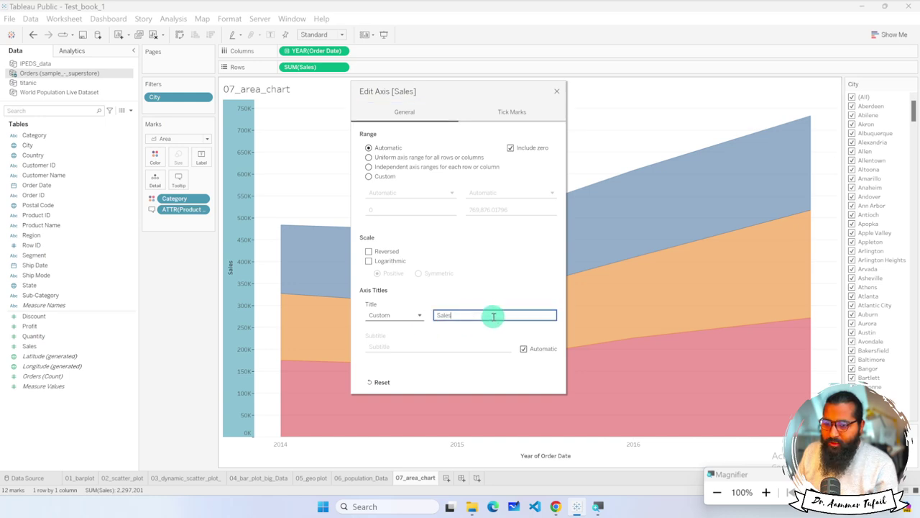
{"action": "left_click", "coordinate": [557, 91]}
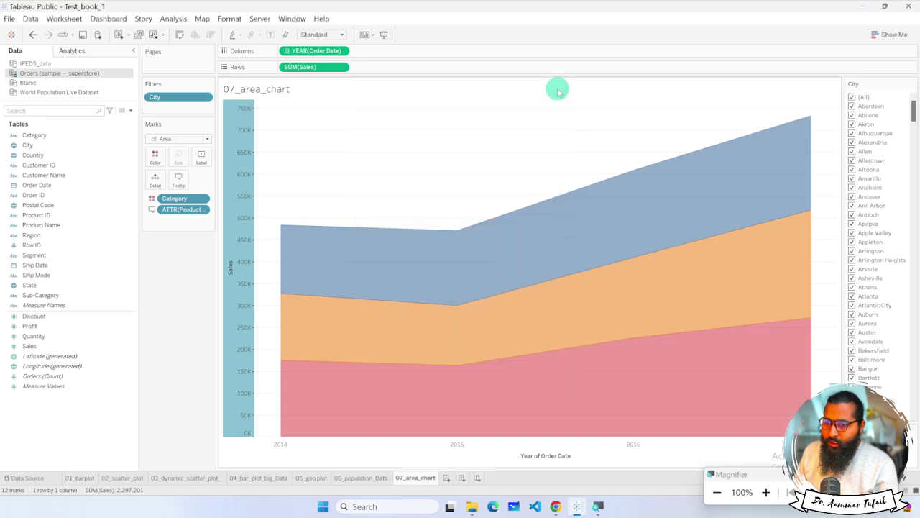
{"action": "double_click", "coordinate": [547, 455]}
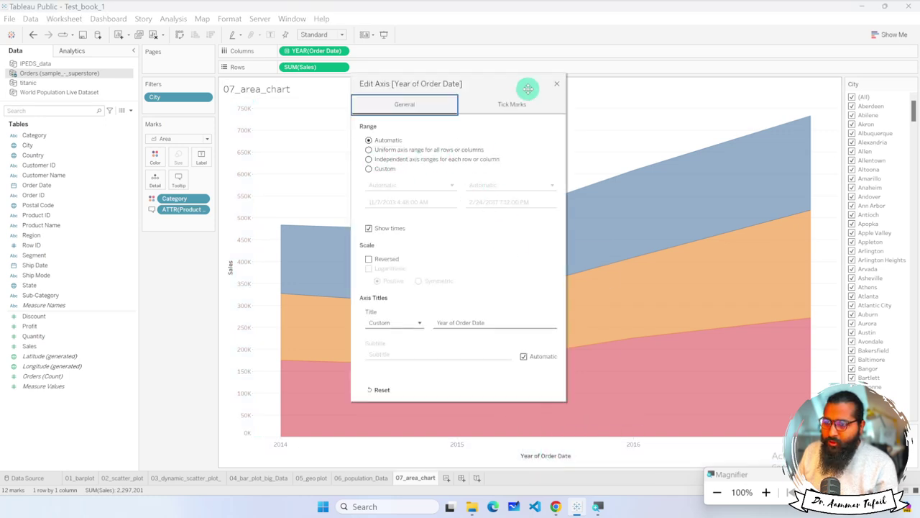
{"action": "left_click", "coordinate": [557, 84]}
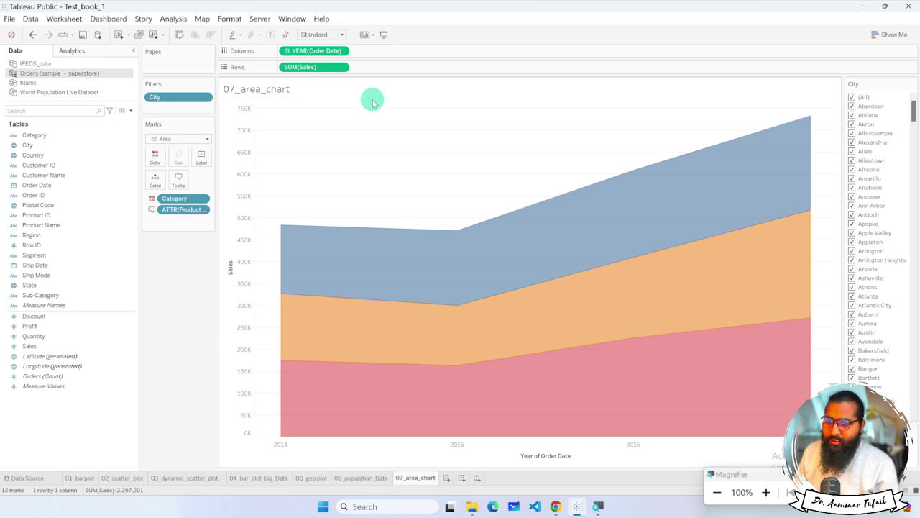
Set the opacity of the area marks' colours to 100%.
{"action": "mouse_move", "coordinate": [567, 319]}
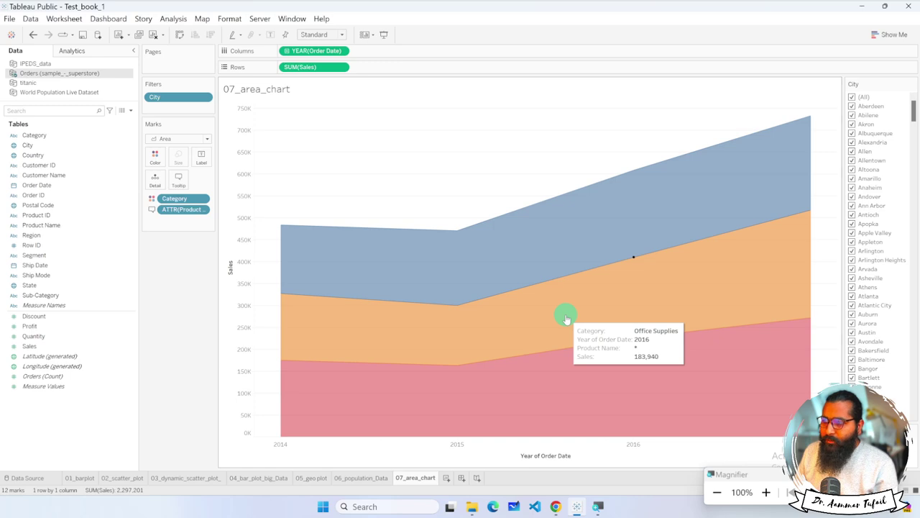
{"action": "mouse_move", "coordinate": [691, 188]}
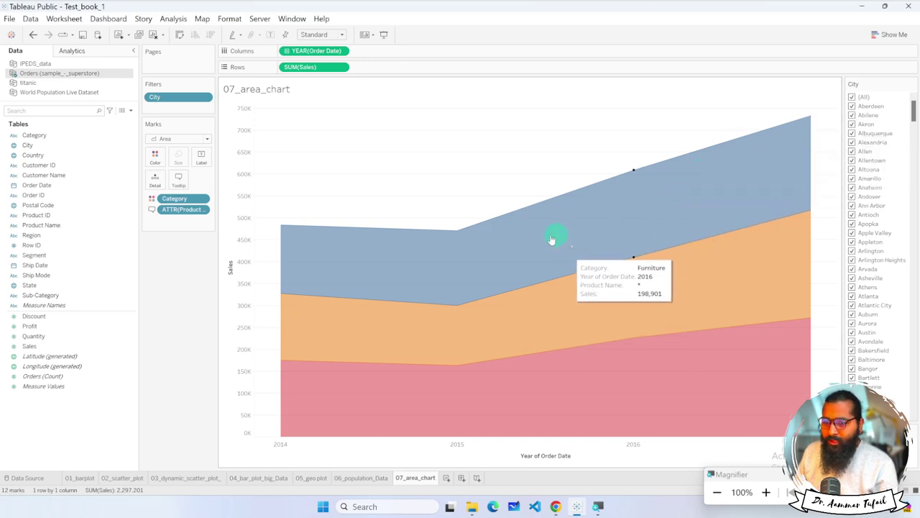
{"action": "mouse_move", "coordinate": [456, 240]}
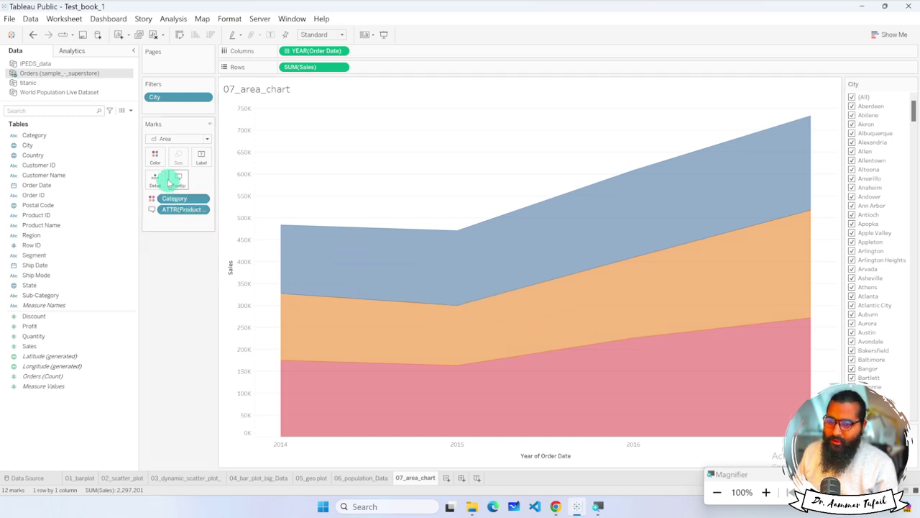
{"action": "left_click", "coordinate": [156, 154]}
{"action": "left_click", "coordinate": [185, 210]}
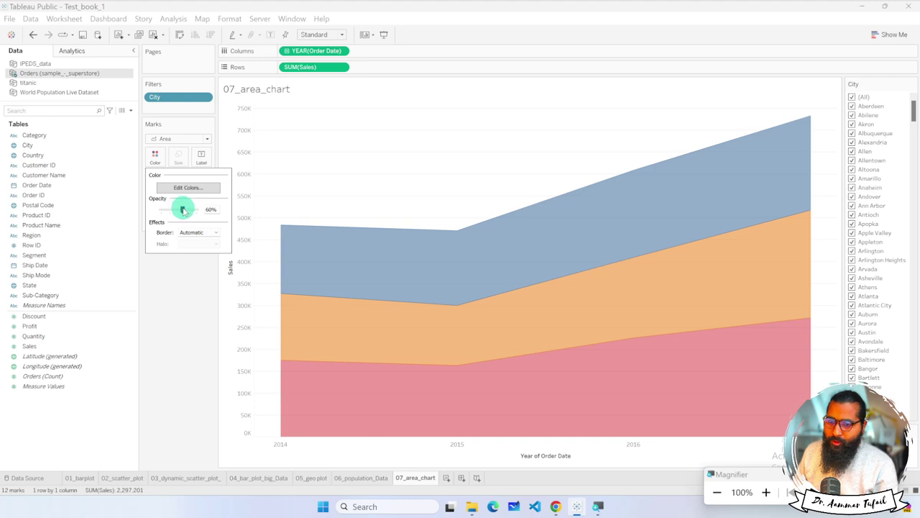
{"action": "left_click_drag", "start_coordinate": [205, 209], "coordinate": [202, 213]}
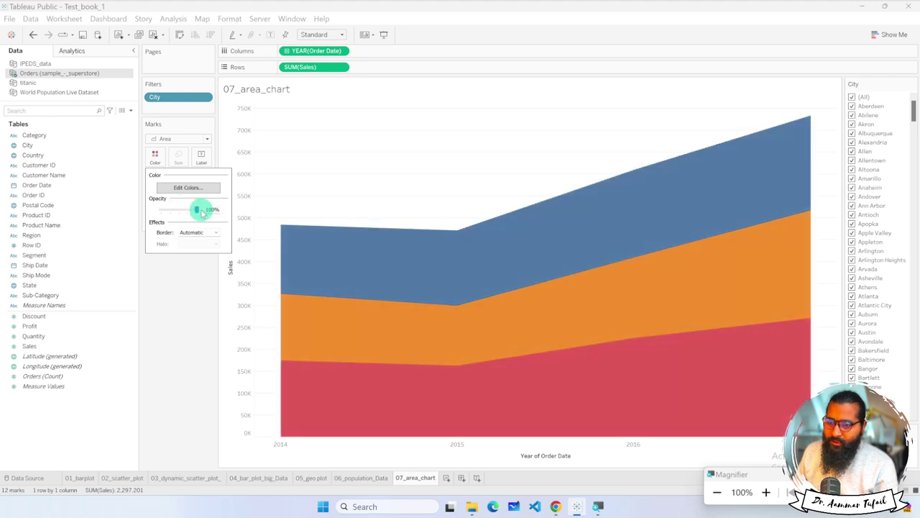